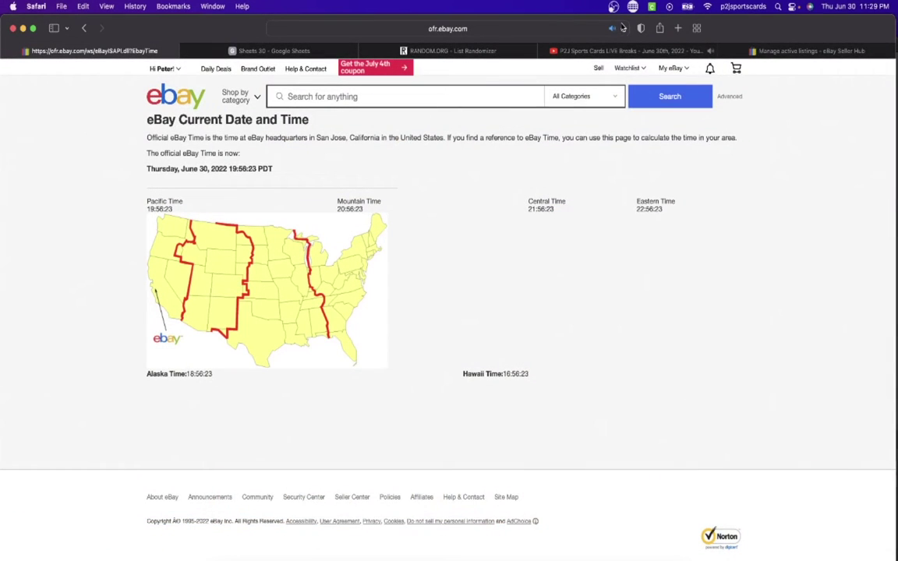
- Refresh the official eBay date and time page to check the current time
left_click(623, 29)
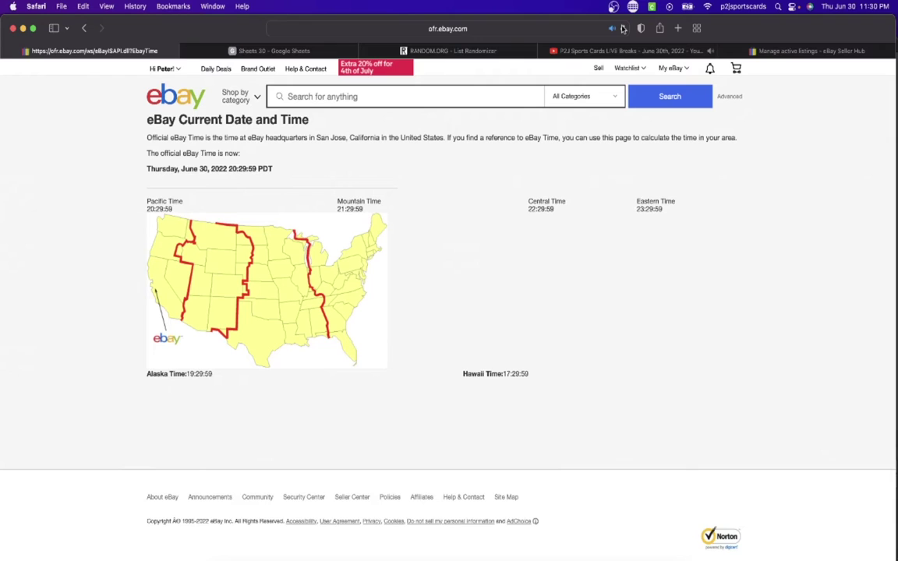
left_click(622, 29)
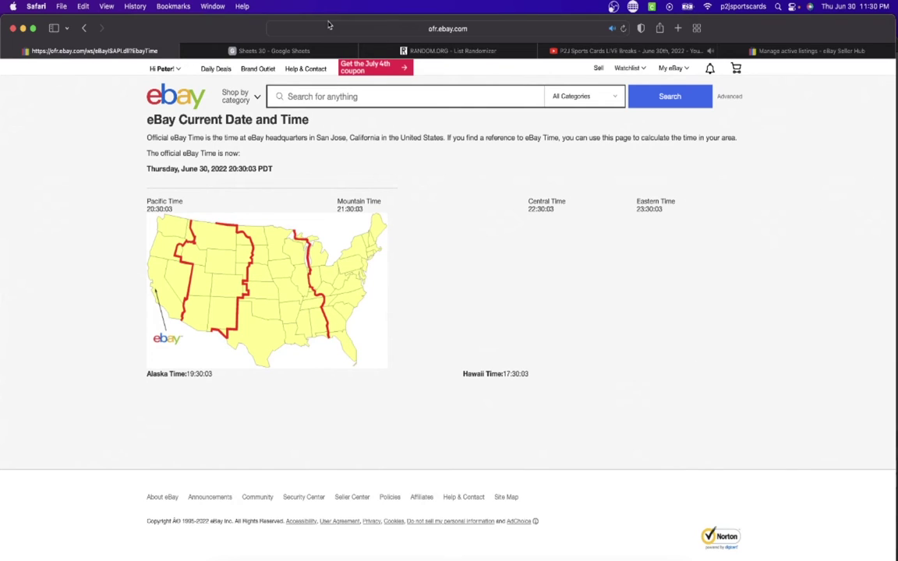
- Switch to the Sheets 30 spreadsheet and review each buyer's entries in column C against the spot counts in column D
left_click(285, 51)
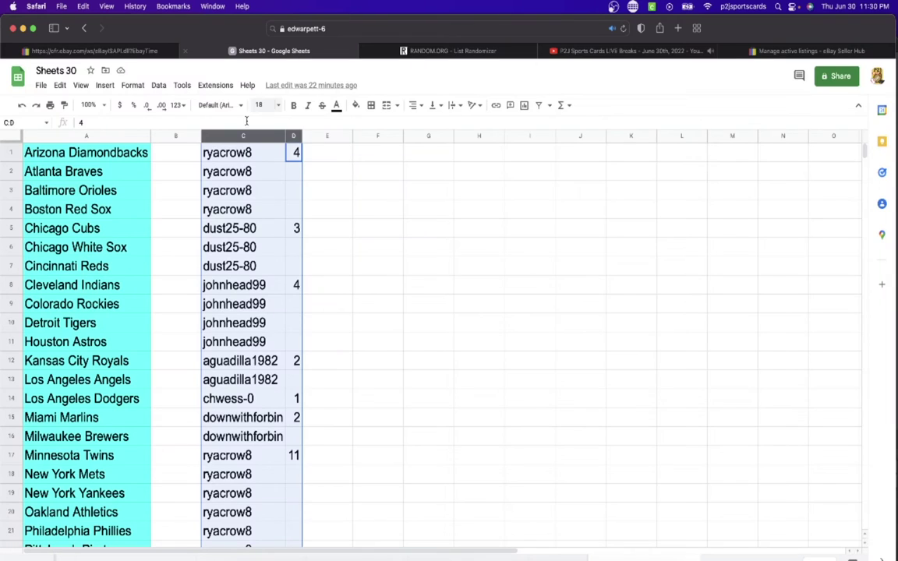
left_click(214, 150)
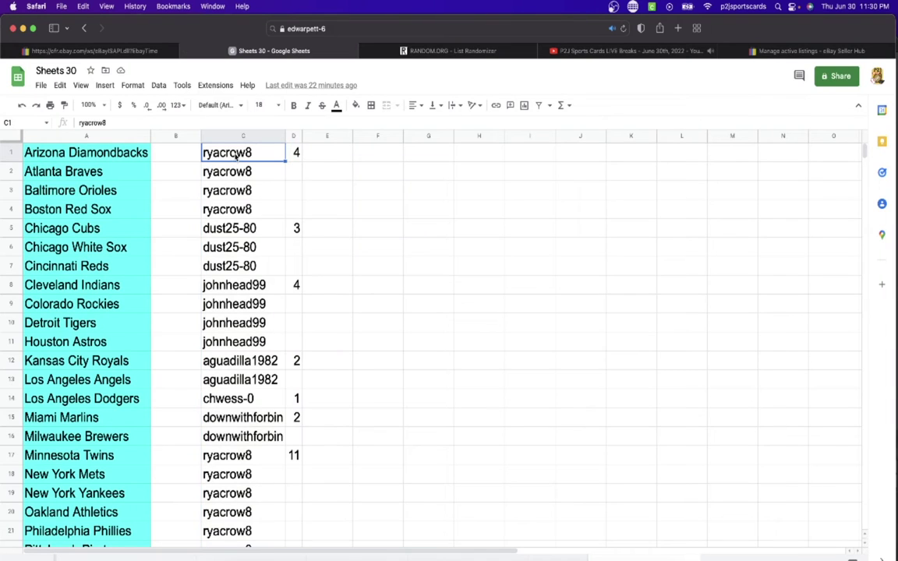
left_click(235, 227)
left_click(238, 285)
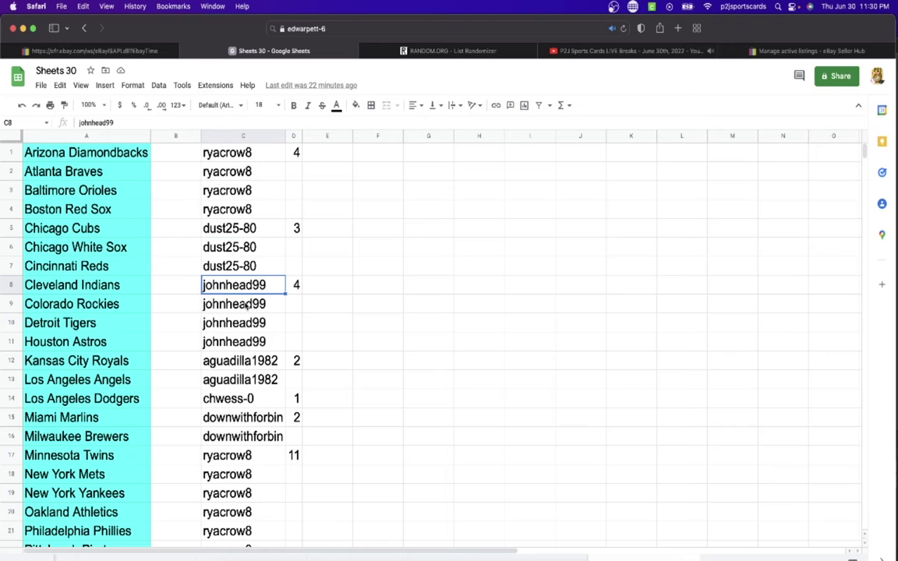
left_click(234, 360)
scroll(242, 328, "down", 3)
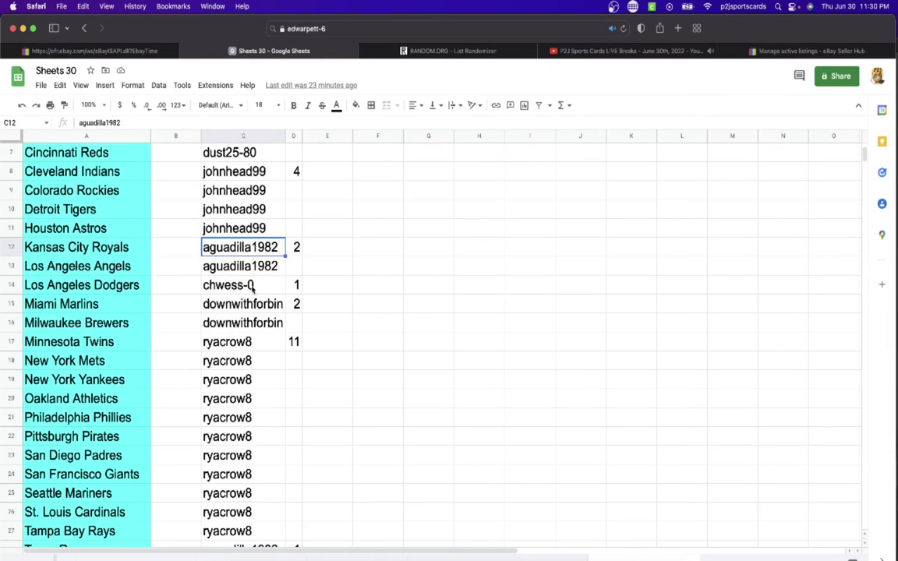
left_click(252, 288)
left_click(227, 304)
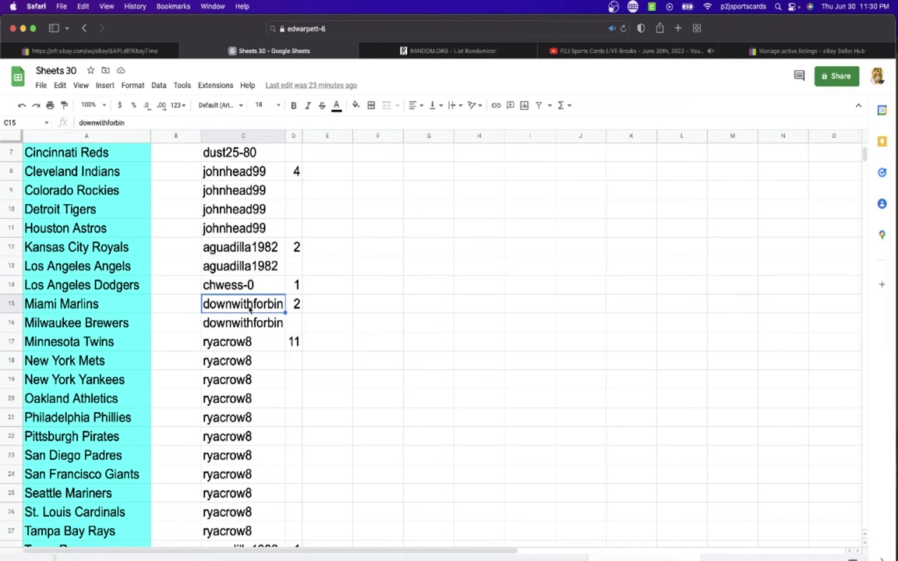
left_click(238, 342)
scroll(245, 280, "down", 6)
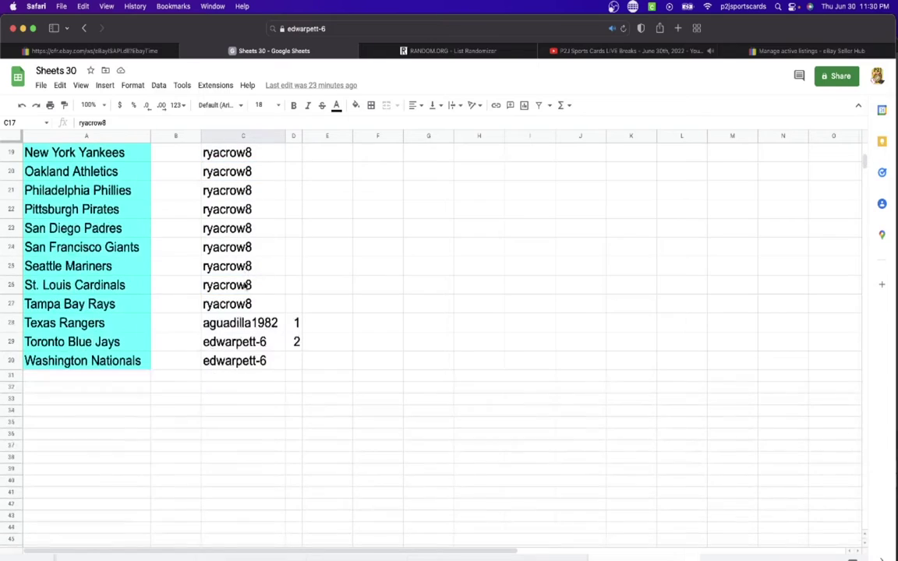
left_click(243, 324)
left_click(243, 343)
- Copy the whole of column C with the buyer usernames
scroll(244, 359, "up", 4)
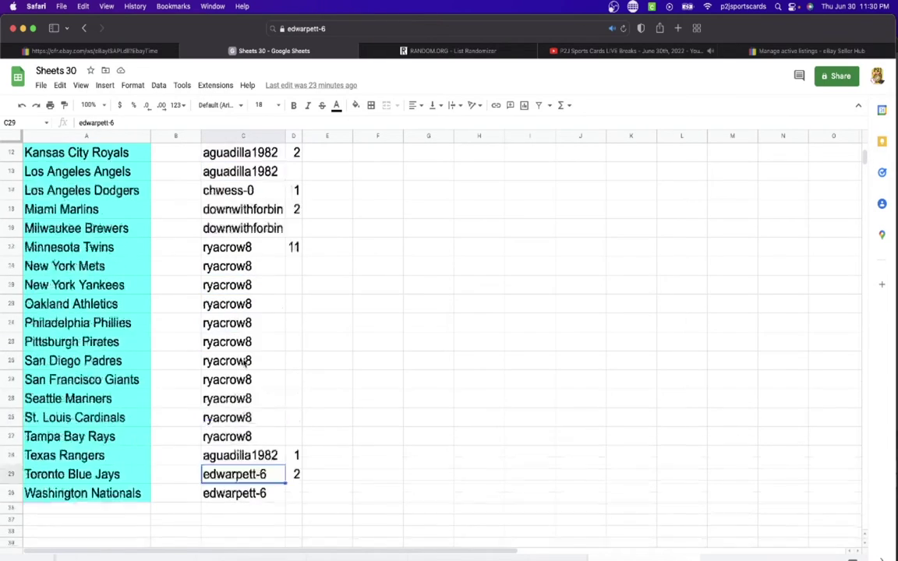
scroll(244, 364, "up", 6)
left_click(261, 136)
key("super+c")
scroll(261, 136, "down", 6)
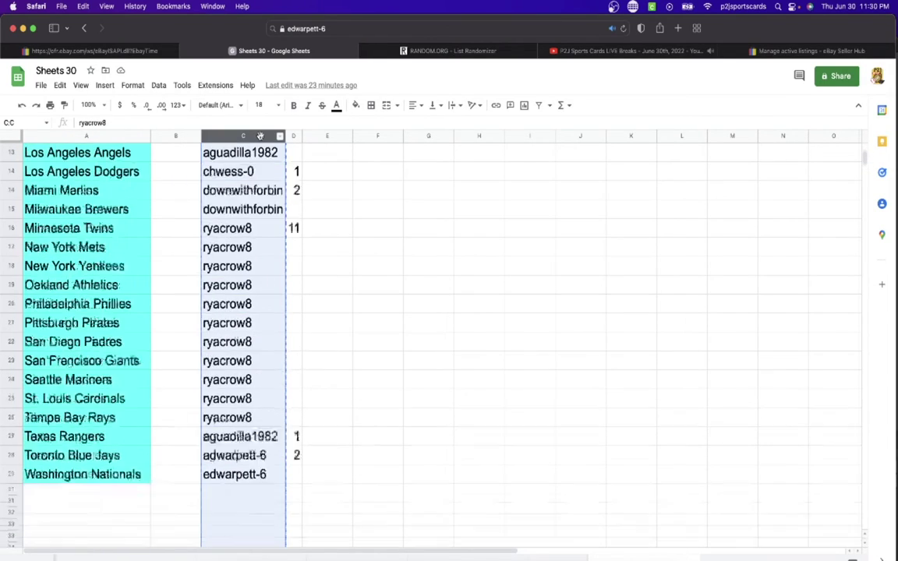
scroll(261, 136, "up", 6)
- Switch to the RANDOM.ORG List Randomizer, paste the copied usernames as list items and check the start of the list
left_click(421, 51)
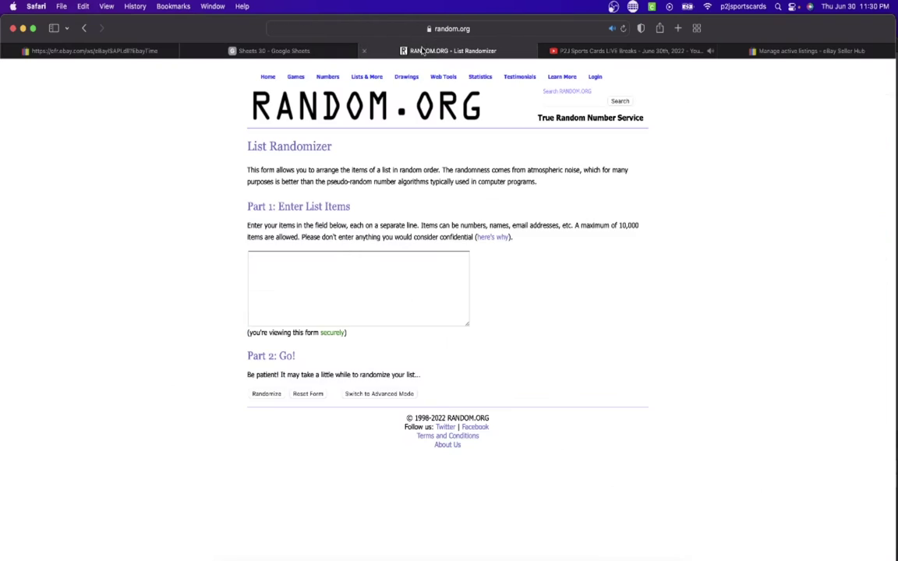
left_click(346, 268)
key("super+v")
scroll(346, 268, "up", 10)
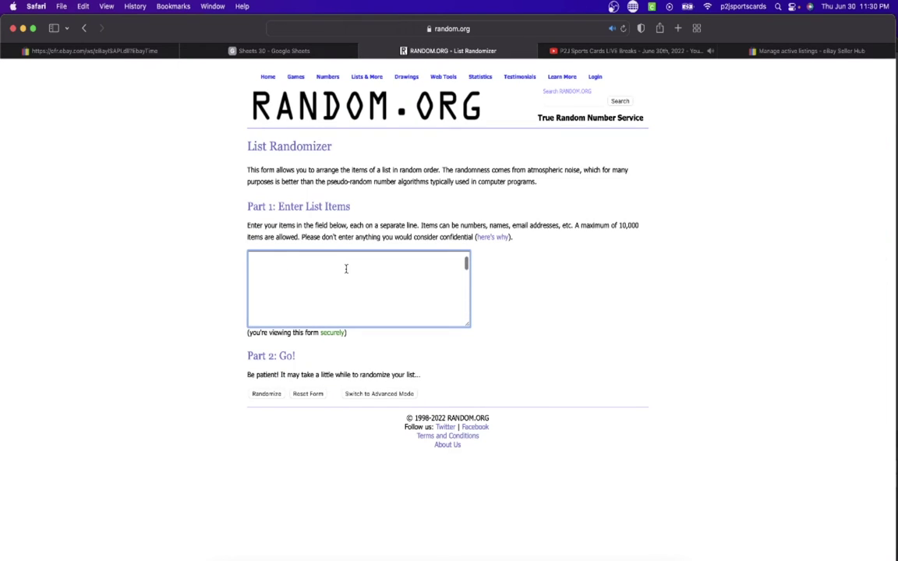
scroll(346, 268, "down", 10)
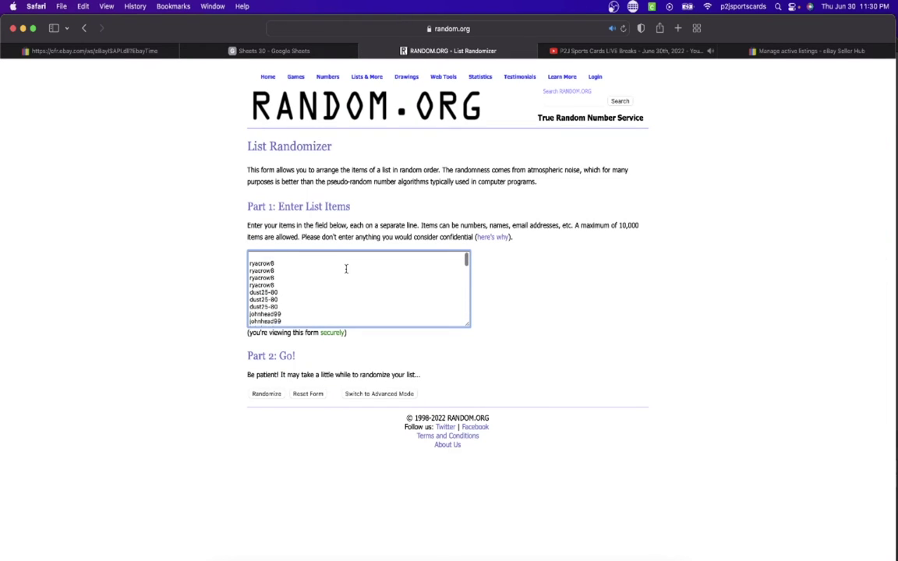
- Randomize the username list seven times in total
left_click(265, 394)
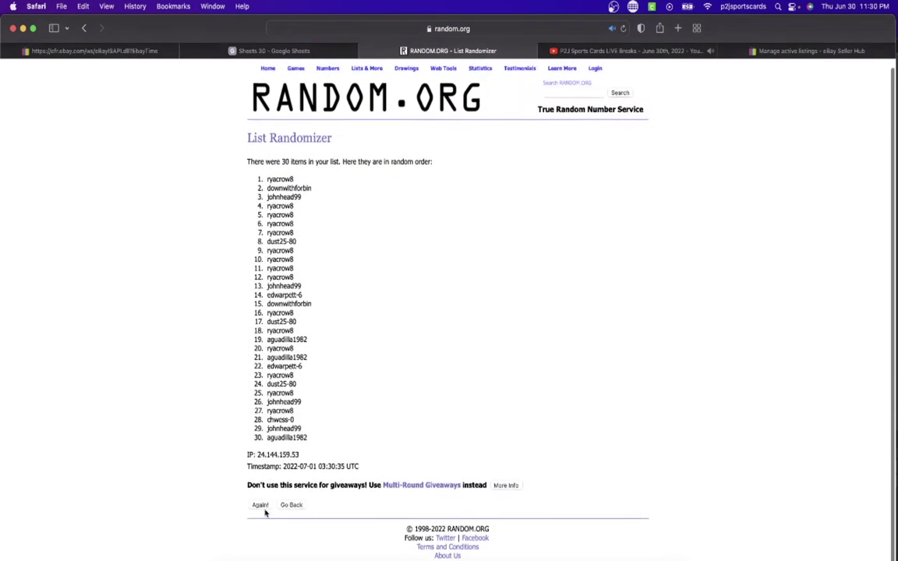
left_click(259, 506)
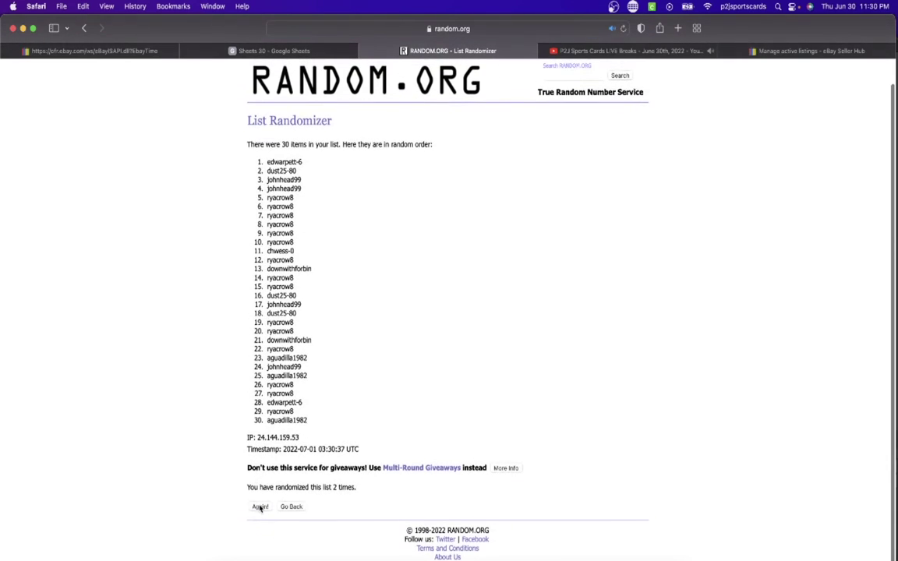
left_click(260, 507)
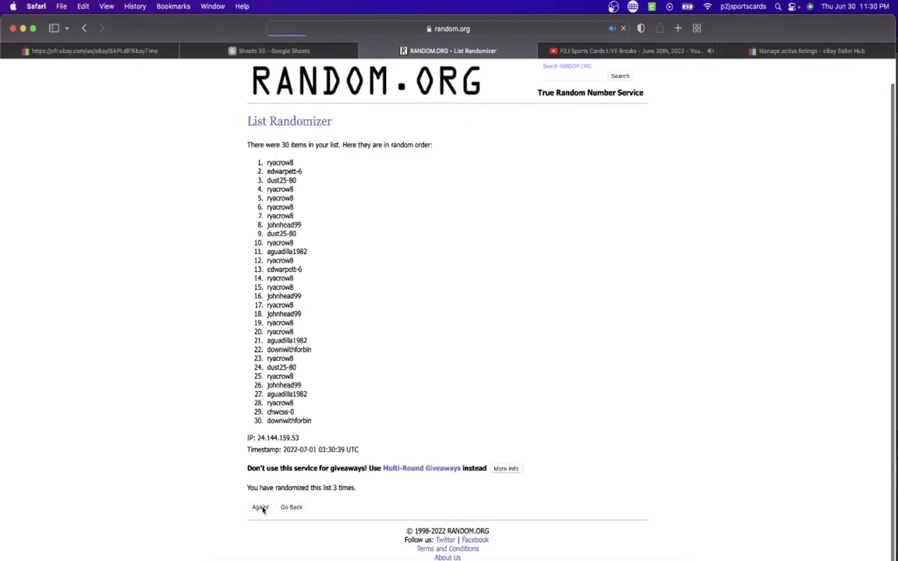
left_click(259, 507)
left_click(259, 533)
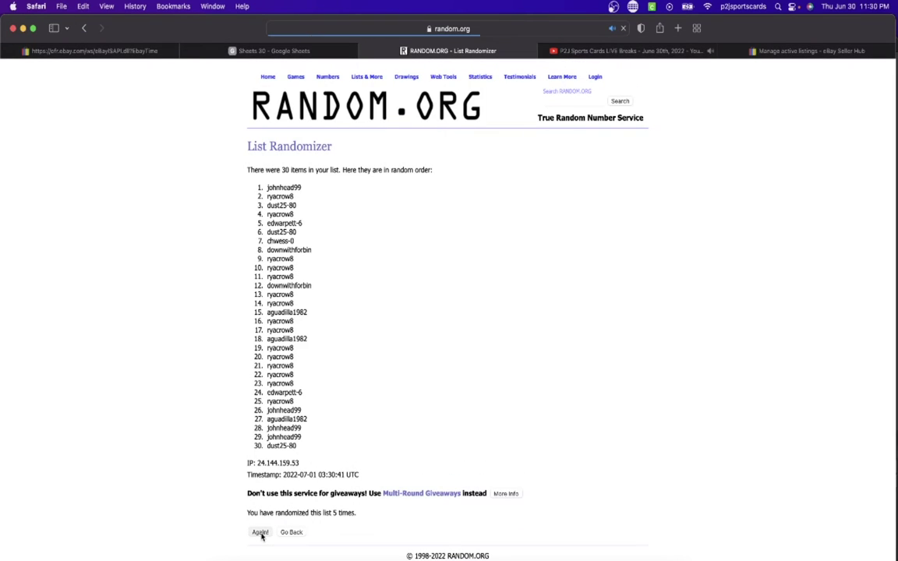
left_click(259, 533)
left_click(259, 532)
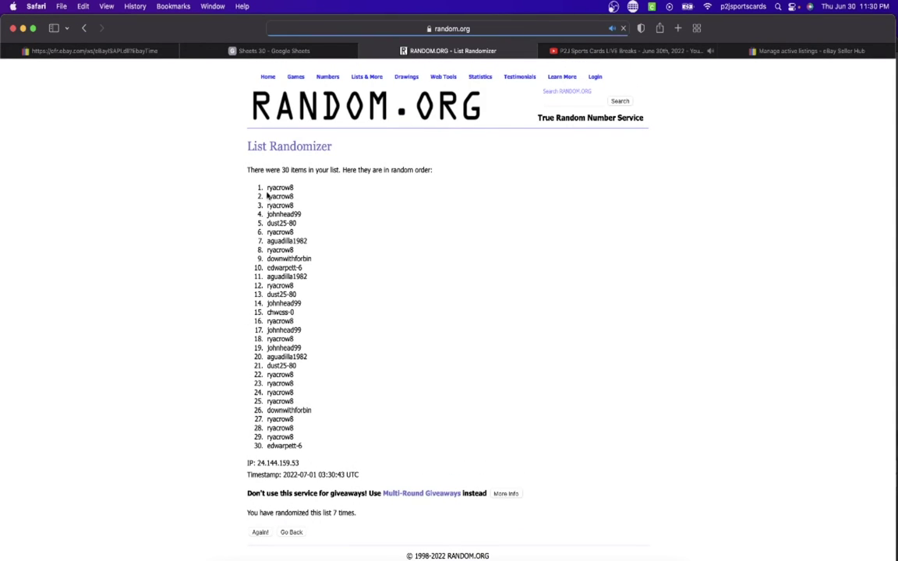
- Copy all 30 usernames of the final randomized order and paste them into column B of Sheets 30, beside the teams
left_click_drag(266, 192, 313, 455)
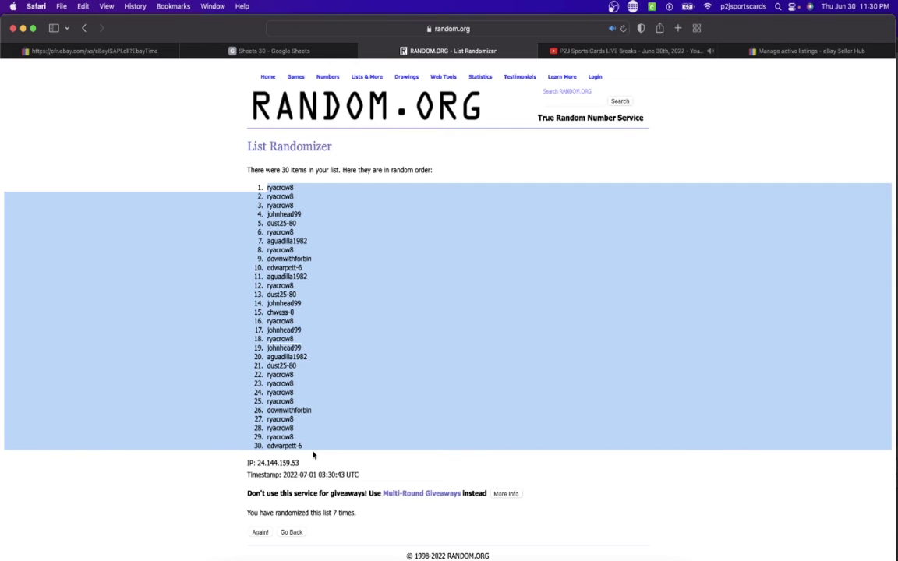
key("cmd+c")
left_click(331, 51)
key("cmd+v")
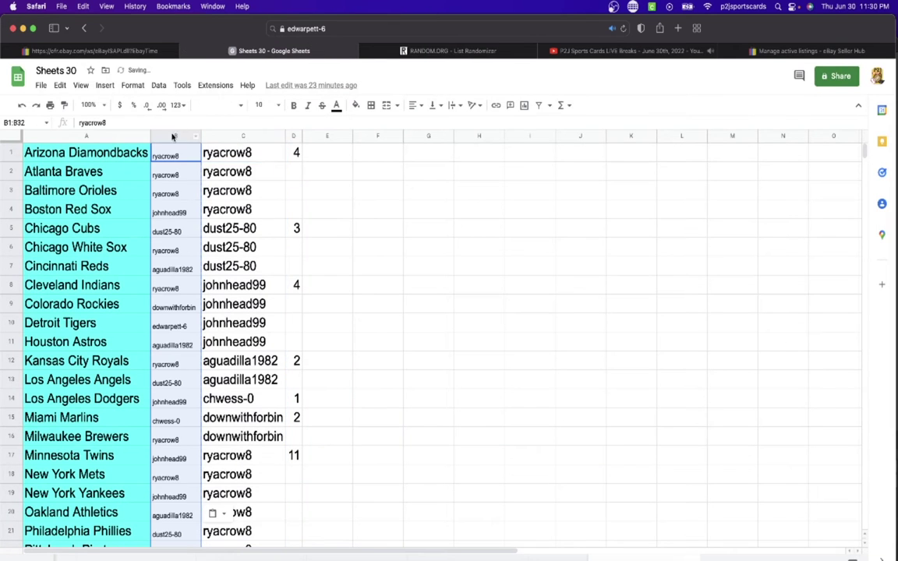
- Set the pasted usernames in column B to font size 18 and fit the column width to its contents
left_click(260, 105)
left_click(246, 240)
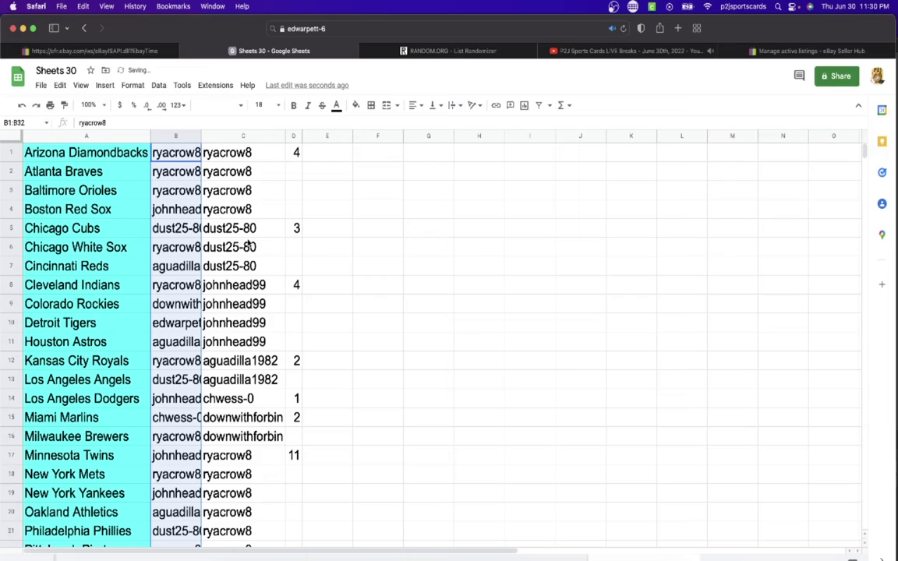
double_click(201, 136)
- Review the username assigned to each team in column B, row by row from the Arizona Diamondbacks to the Washington Nationals
scroll(209, 187, "down", 3)
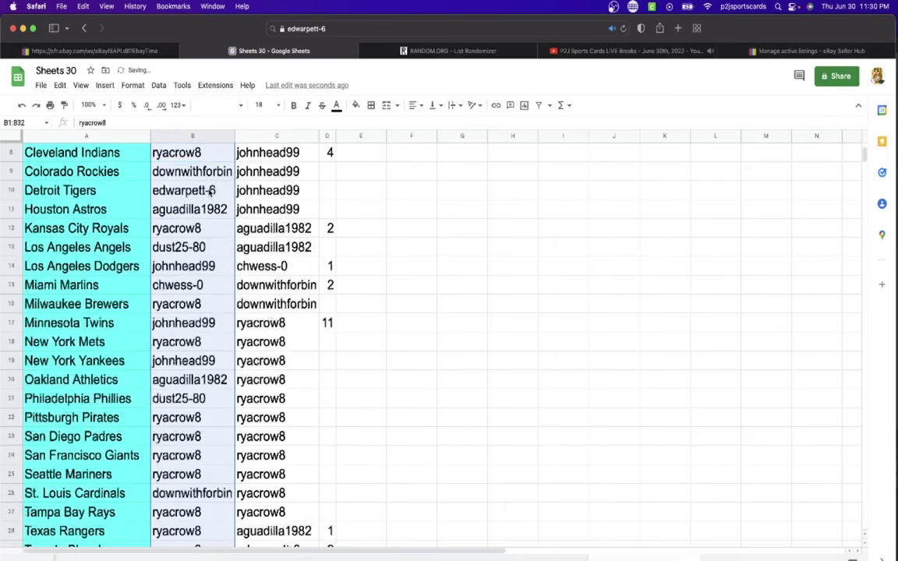
scroll(211, 192, "down", 3)
scroll(209, 187, "up", 5)
left_click(192, 153)
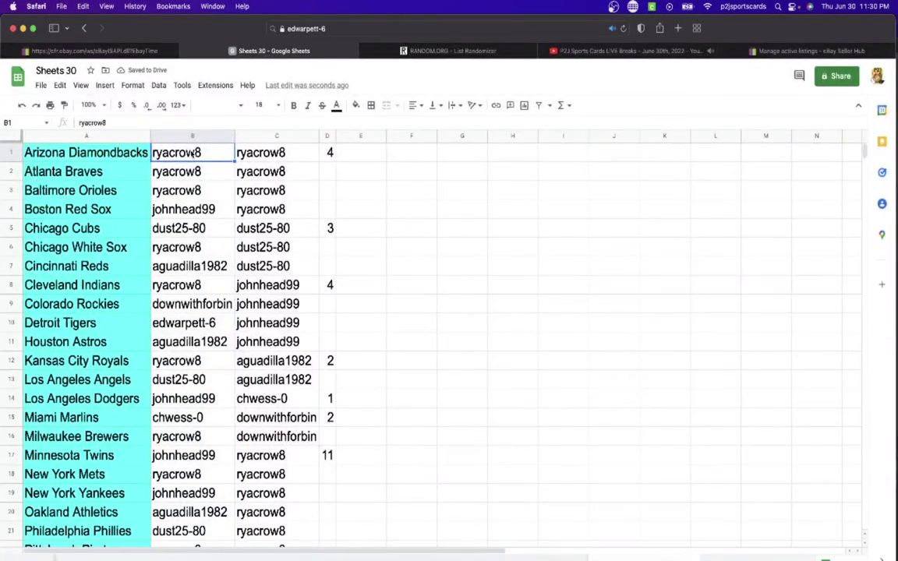
key("Down")
key("Down")
key("Down")
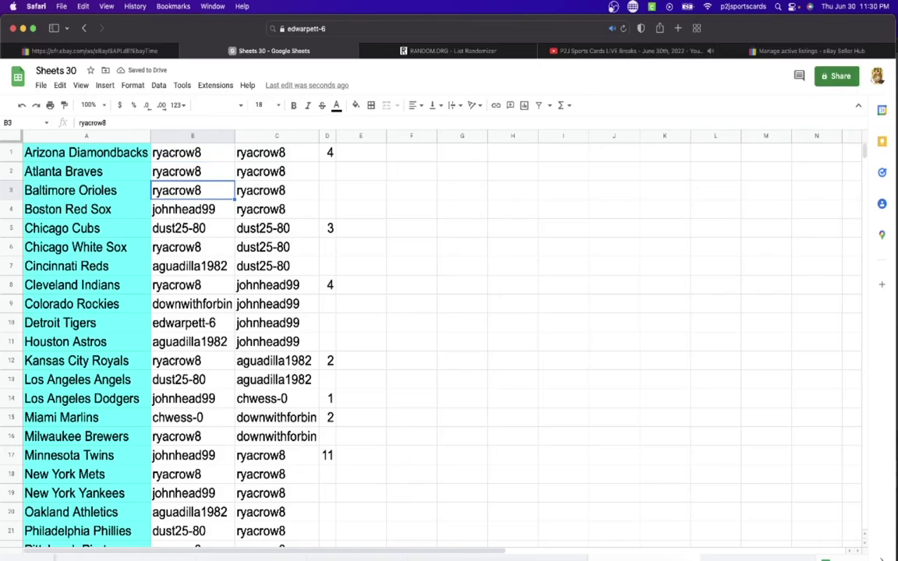
key("Down")
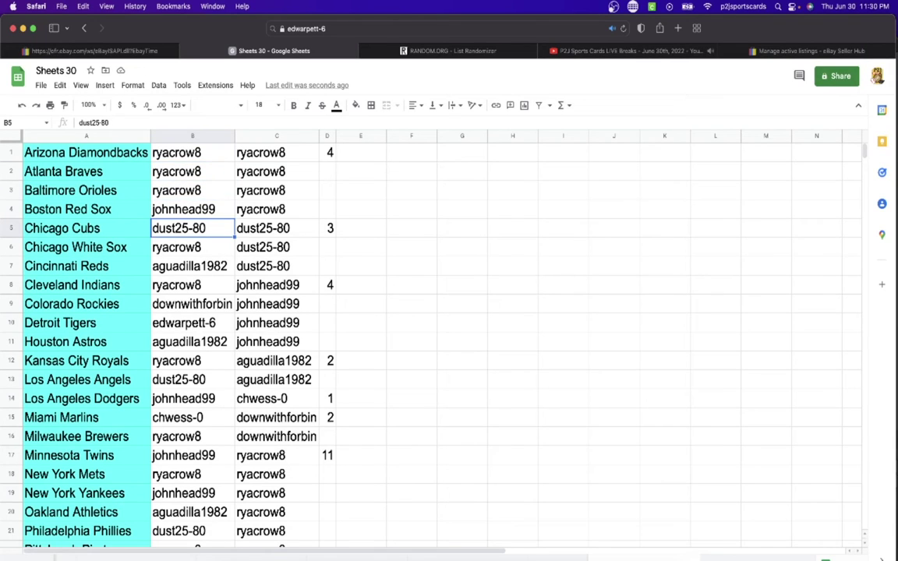
key("Down")
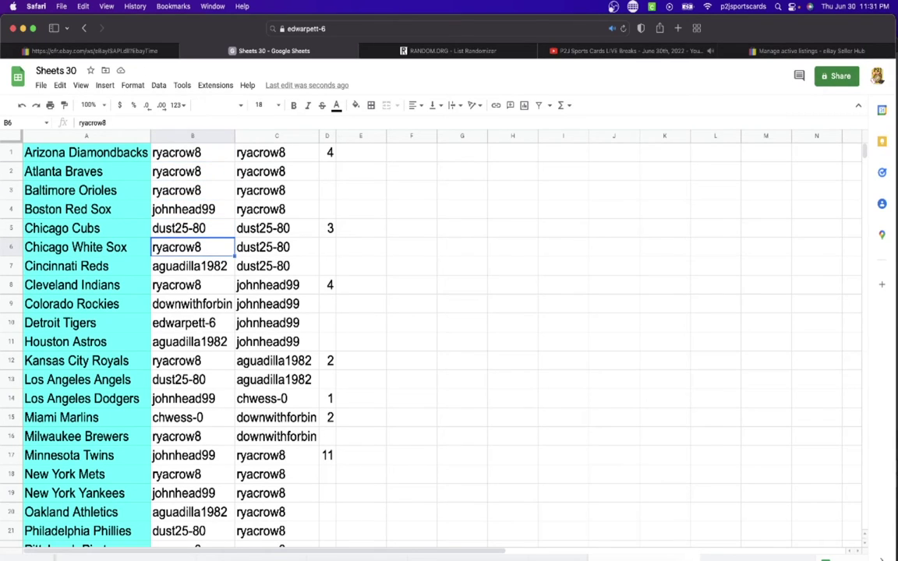
key("Down")
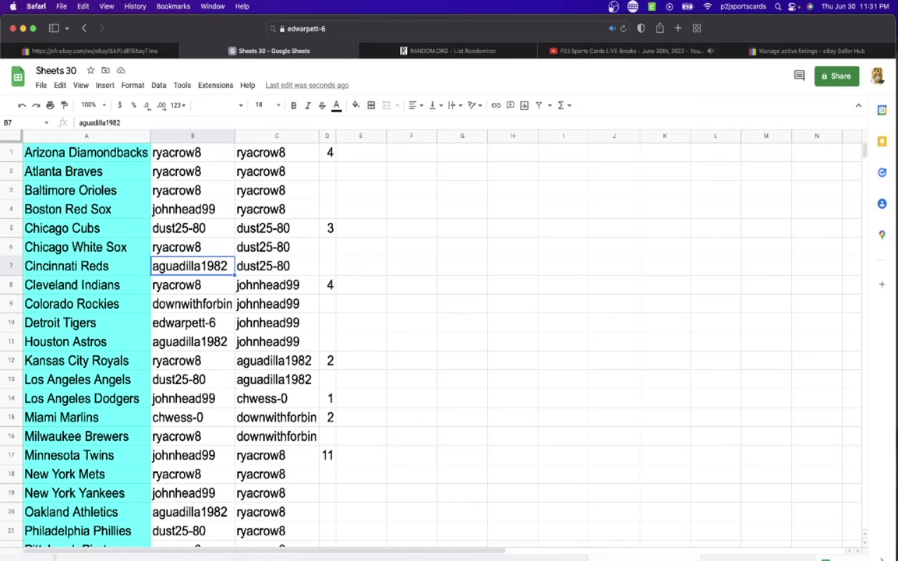
key("Down")
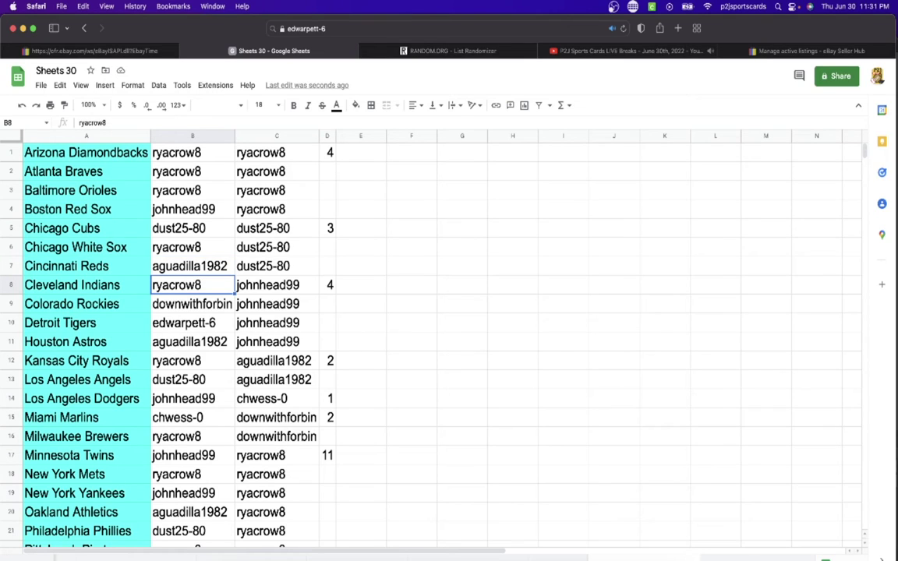
key("Down")
key("Down")
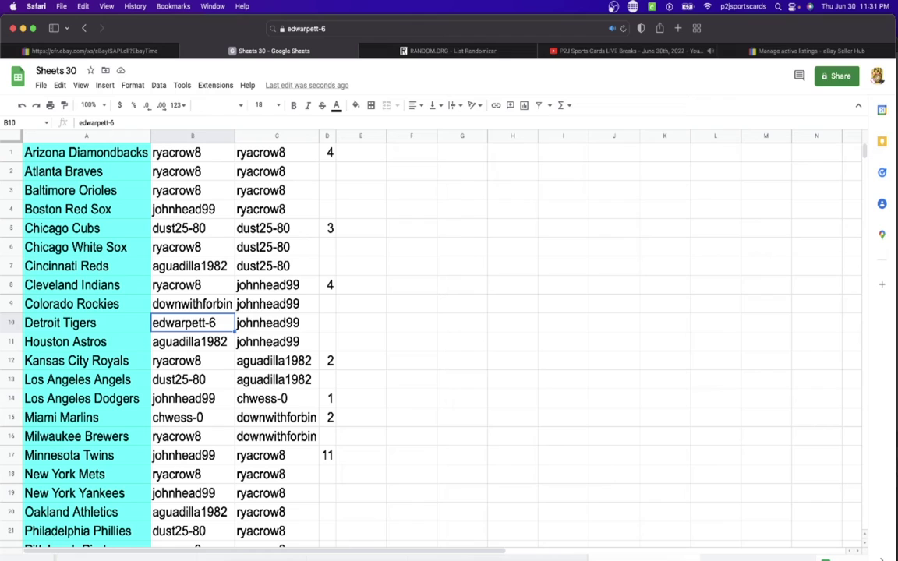
key("Down")
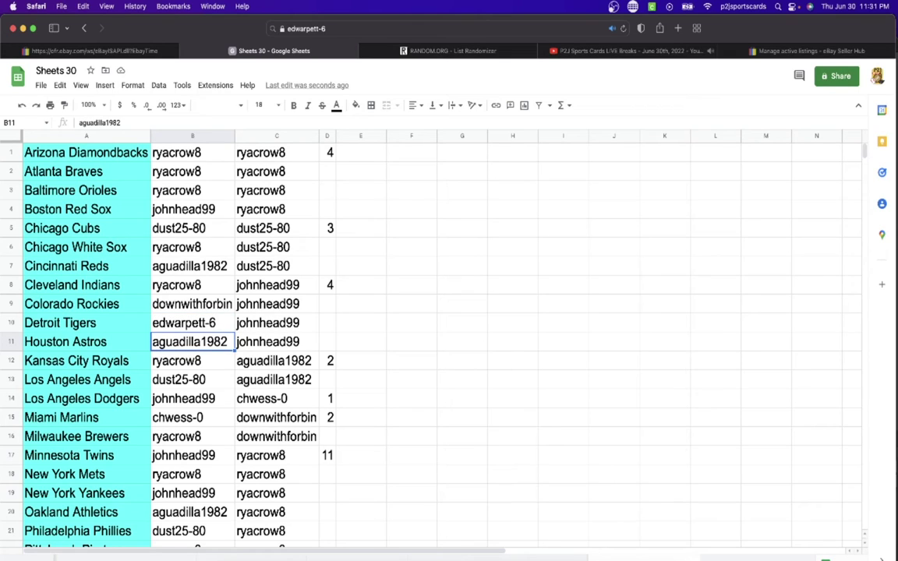
key("Down")
key("Down")
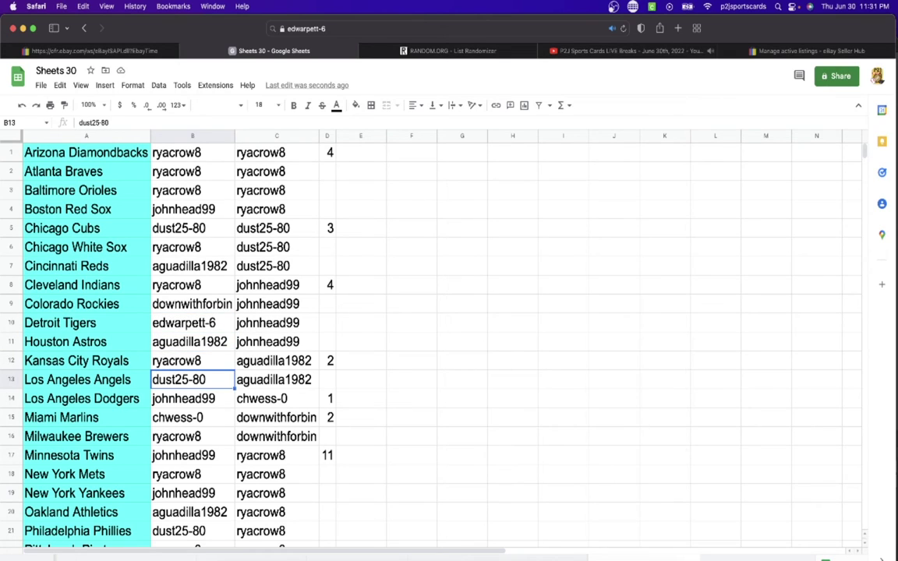
key("Down")
key("Down")
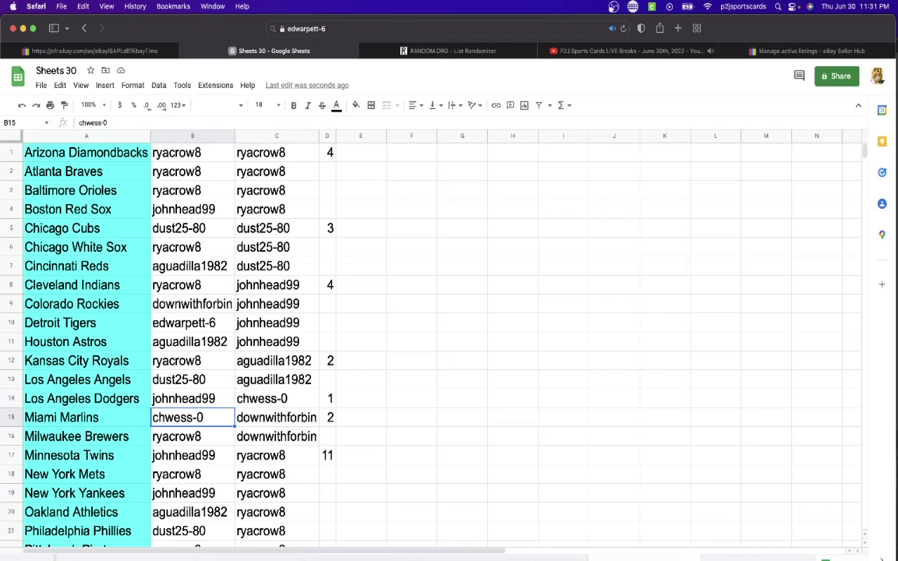
key("Down")
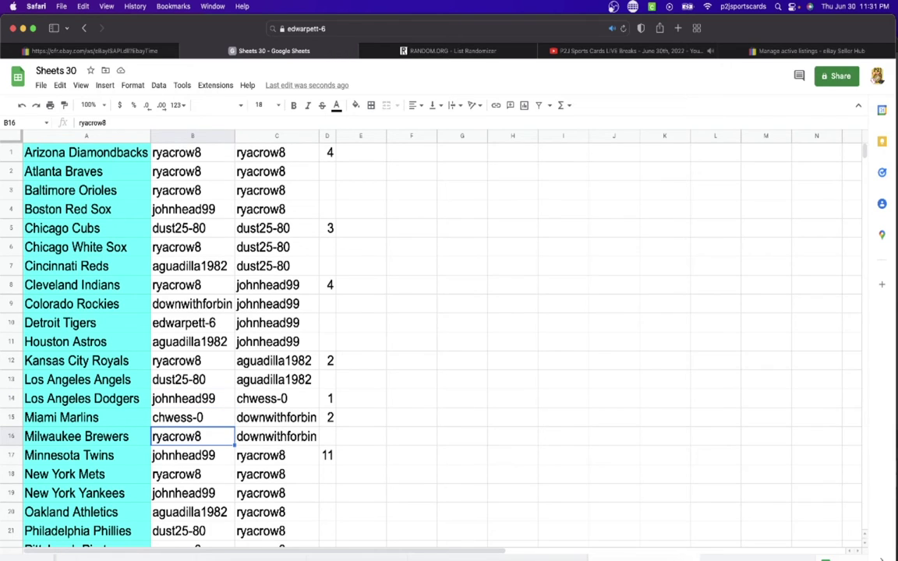
key("Down")
key("Down")
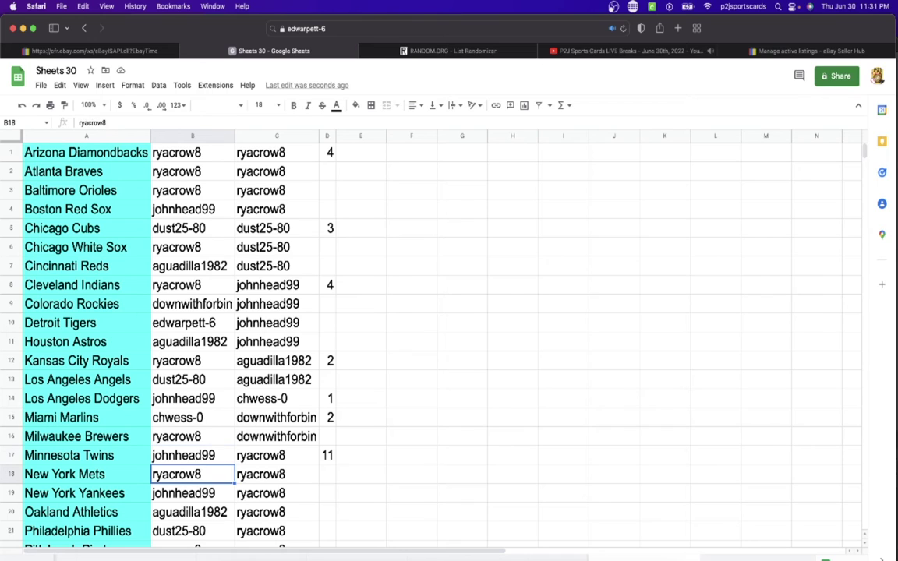
key("Down")
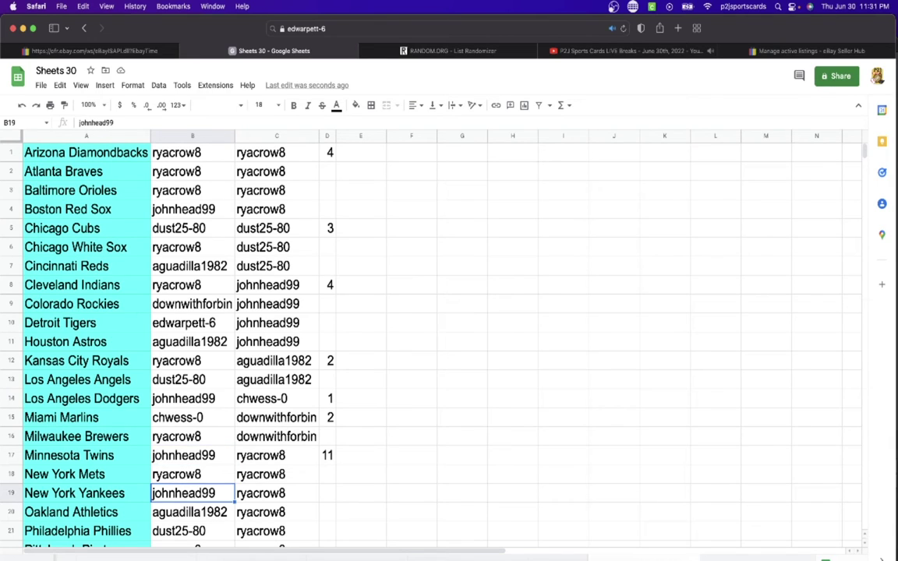
key("Down")
key("Down")
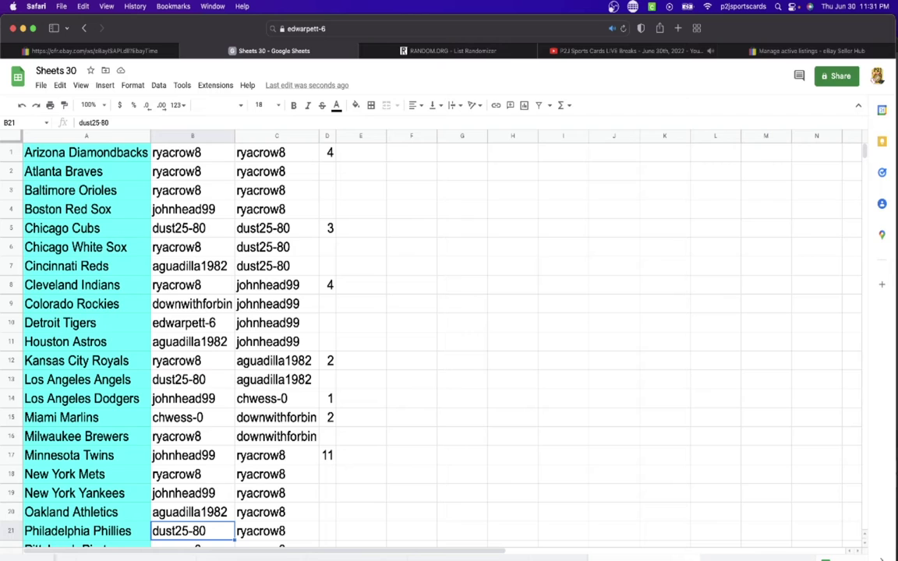
key("Down")
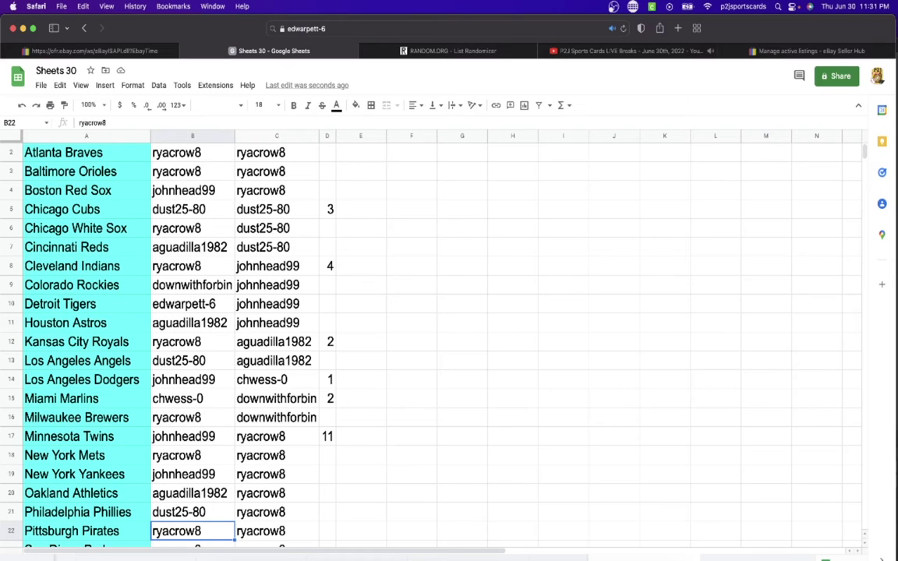
key("Down")
key("Down")
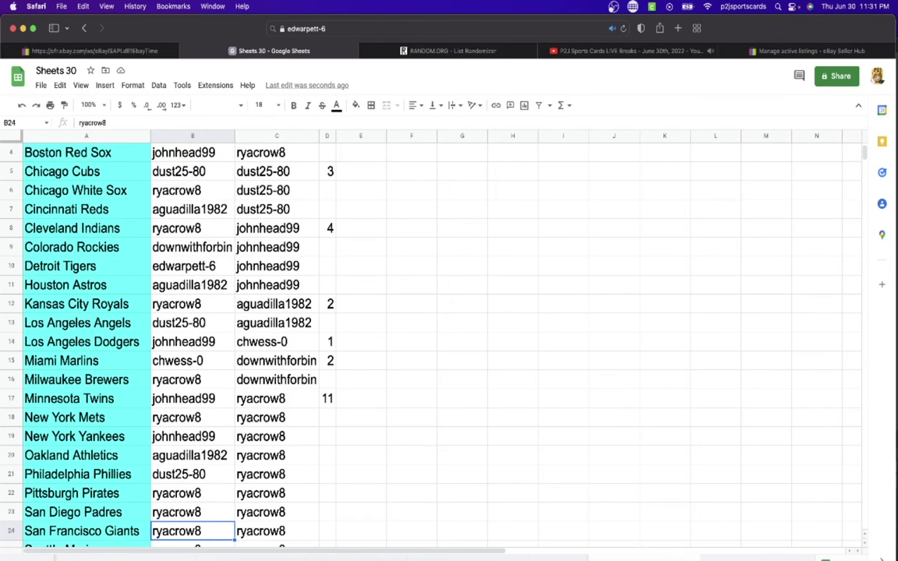
key("Down")
key("Down")
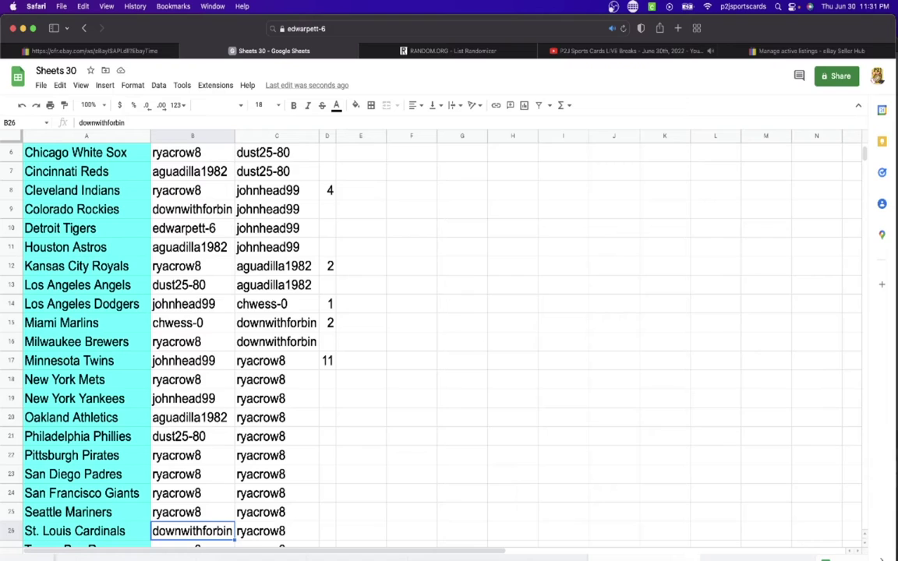
key("Down")
key("Down")
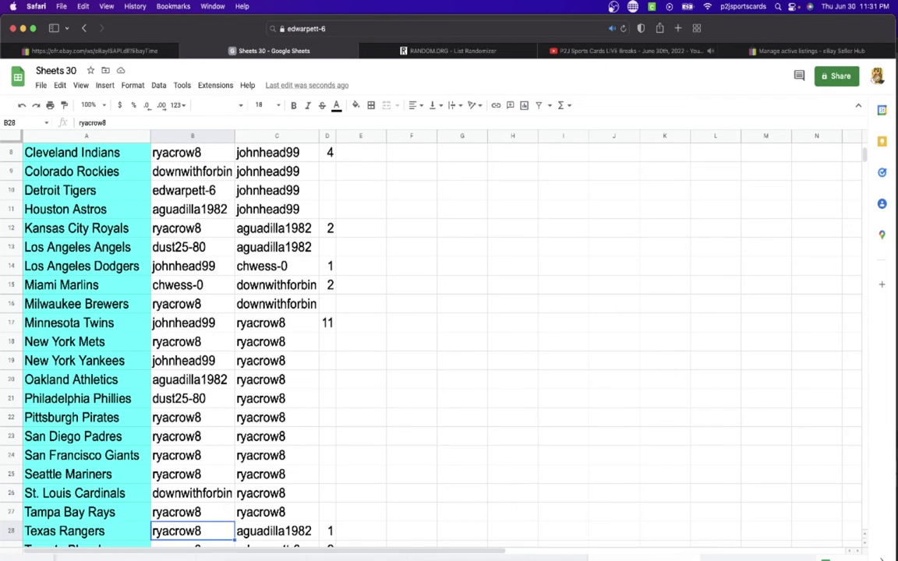
key("Down")
key("Down")
- Return to the start of column B and make the username assigned to the Atlanta Braves in B2 bold
key("Up")
key("Up")
key("Up")
key("Up")
key("Up")
key("Up")
key("Up")
key("Up")
key("Up")
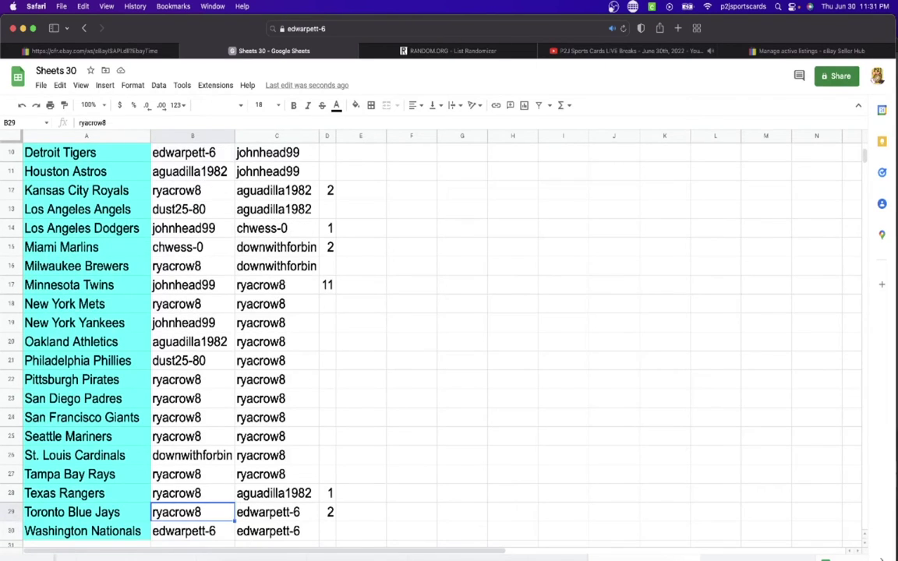
key("Up")
key("Up")
key("Up")
key("Up")
key("Up")
key("Up")
key("Up")
key("Up")
key("Up")
key("Up")
key("Up")
key("Up")
key("Up")
key("Up")
key("Up")
key("Up")
key("Up")
key("Up")
key("Up")
key("Up")
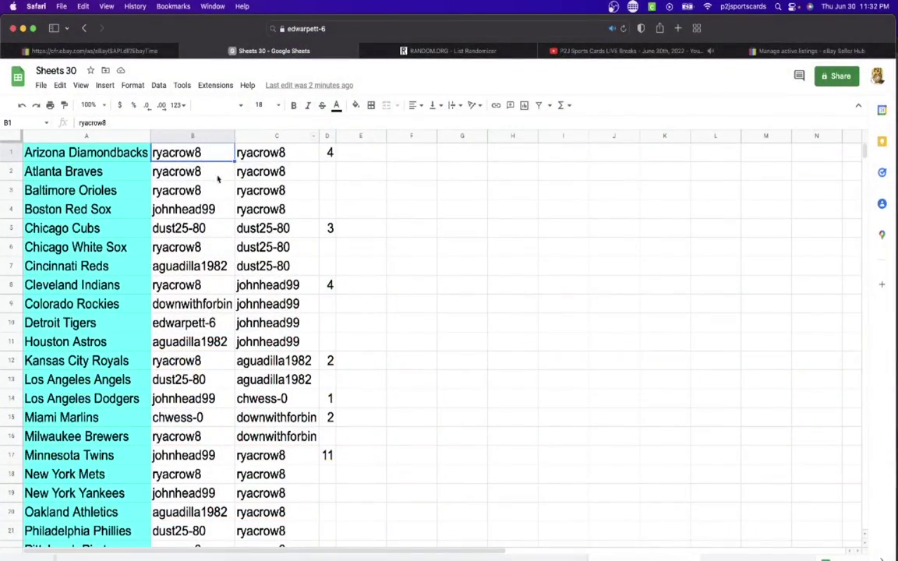
left_click(218, 179)
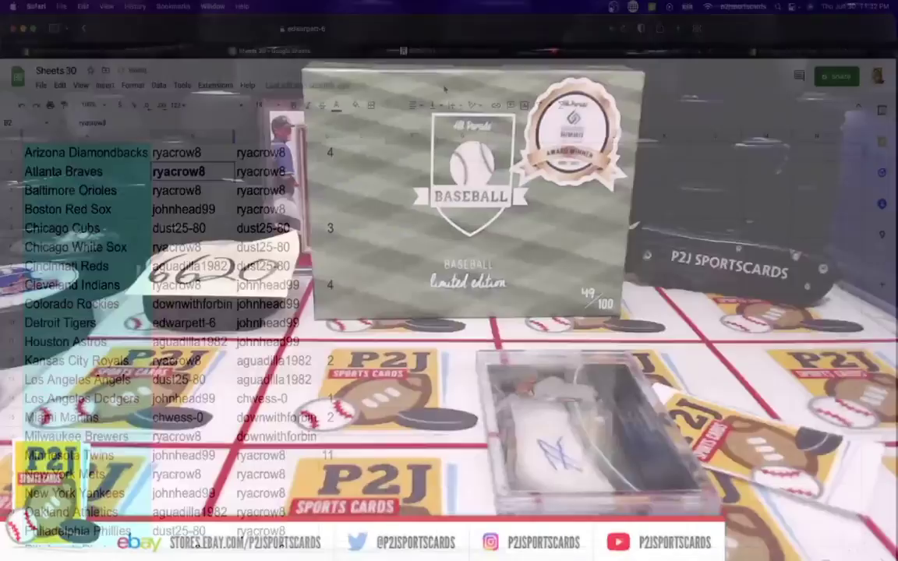